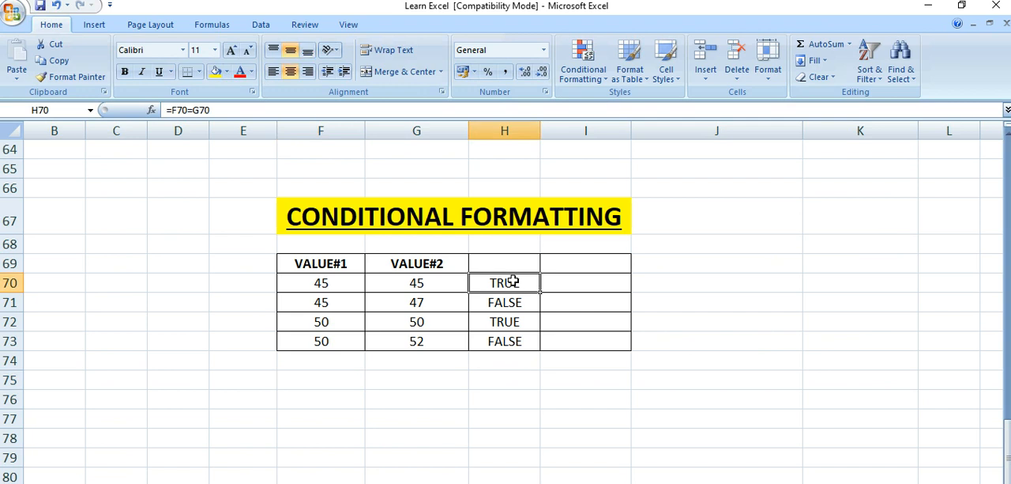
- Examine the values in F70 and G70 and the comparison formulas in H70:H73
{"action": "left_click", "coordinate": [350, 284]}
{"action": "left_click", "coordinate": [398, 283]}
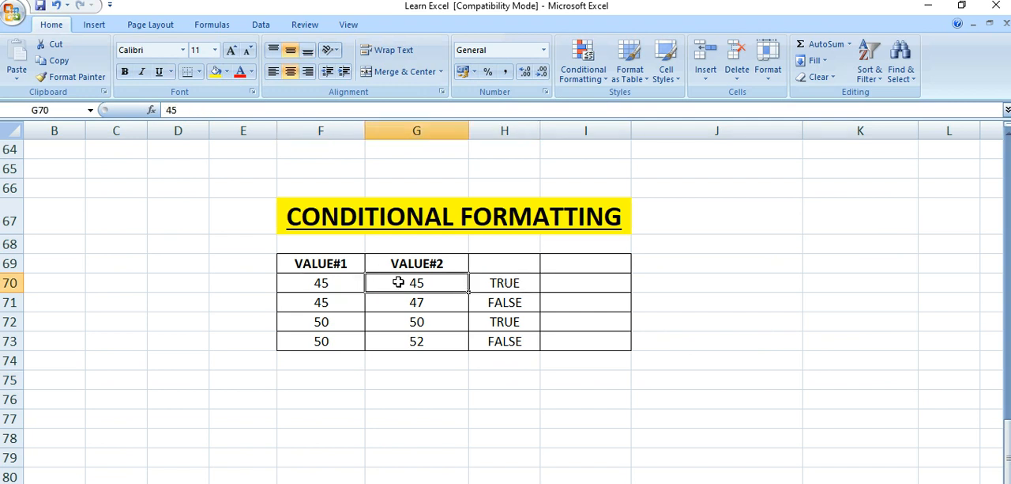
{"action": "left_click", "coordinate": [491, 283]}
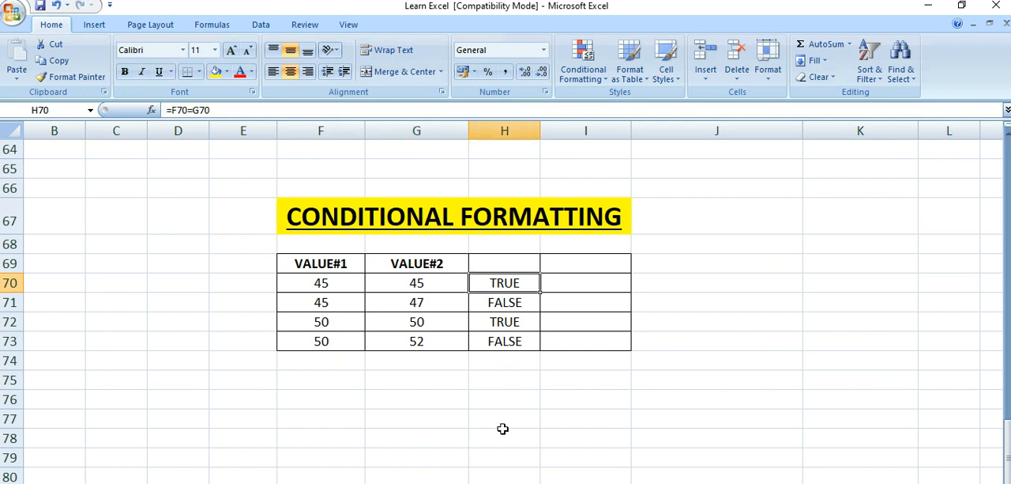
{"action": "key", "text": "Down"}
{"action": "key", "text": "Down"}
{"action": "key", "text": "Down"}
{"action": "key", "text": "Up"}
{"action": "key", "text": "Up"}
{"action": "key", "text": "Up"}
{"action": "left_click", "coordinate": [518, 298]}
- Start a new conditional formatting rule for H70 that formats only cells with specific text containing TRUE
{"action": "left_click", "coordinate": [523, 283]}
{"action": "left_click", "coordinate": [598, 81]}
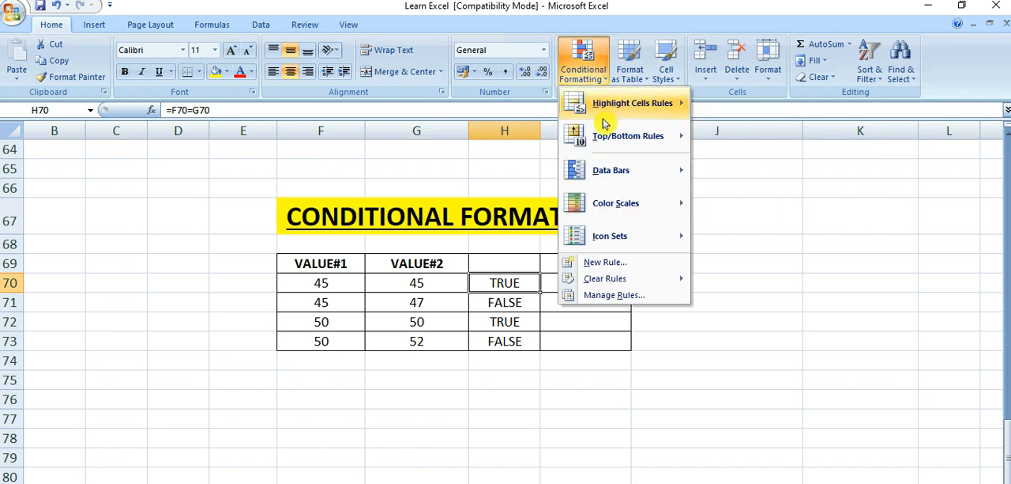
{"action": "mouse_move", "coordinate": [598, 239]}
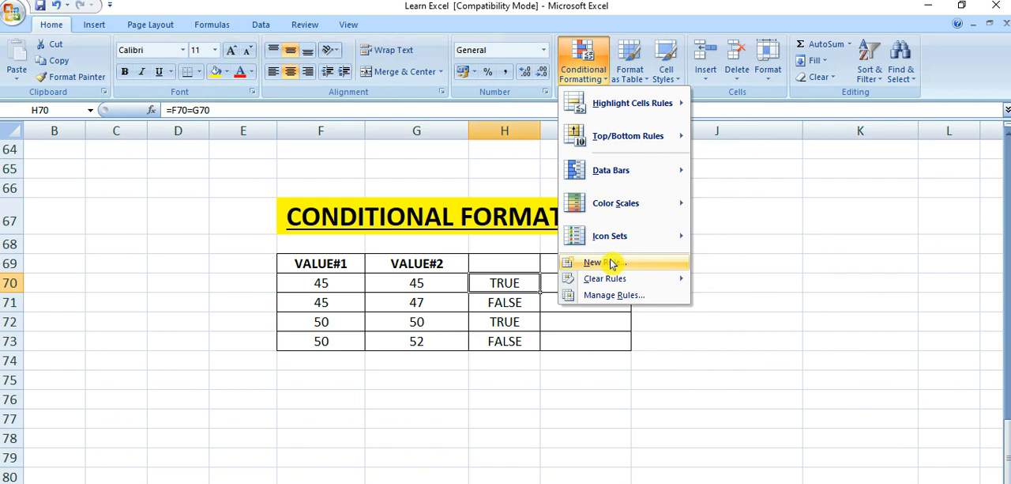
{"action": "left_click", "coordinate": [613, 263]}
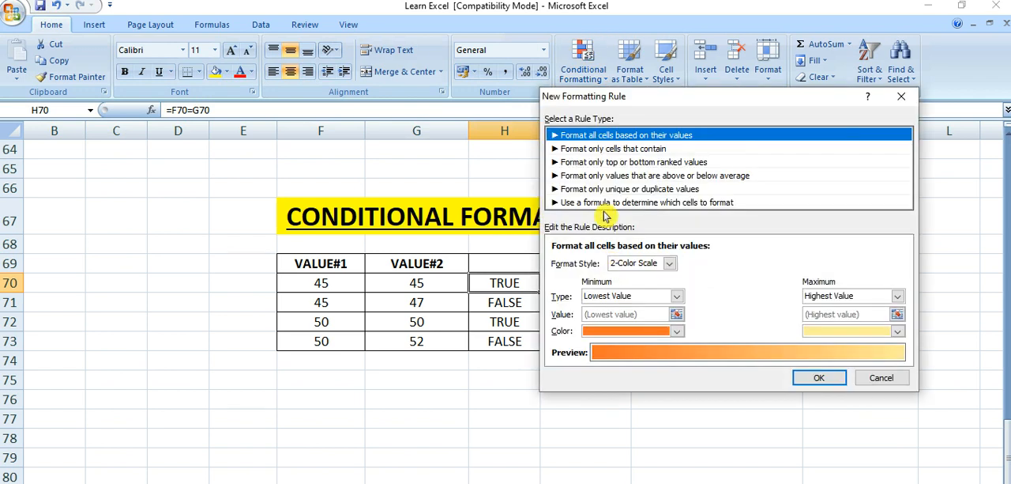
{"action": "left_click", "coordinate": [563, 150]}
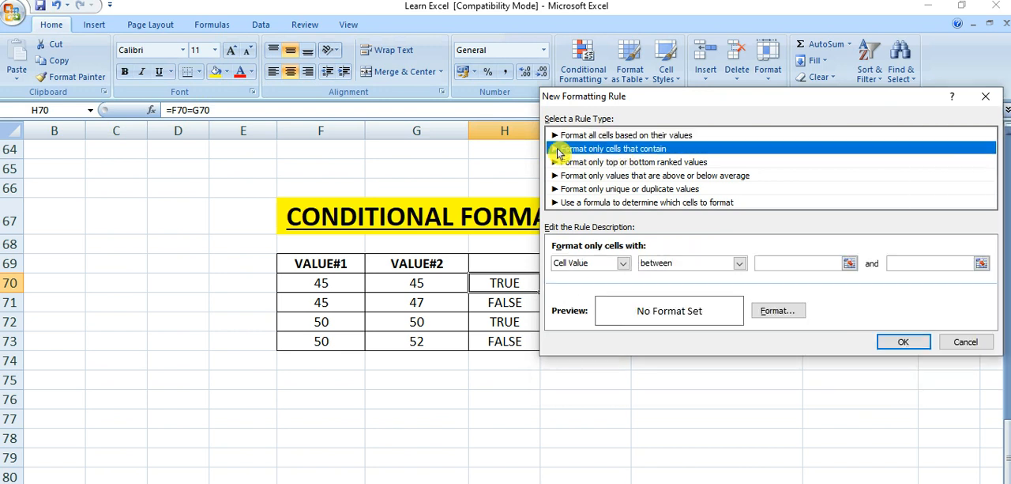
{"action": "left_click", "coordinate": [624, 263]}
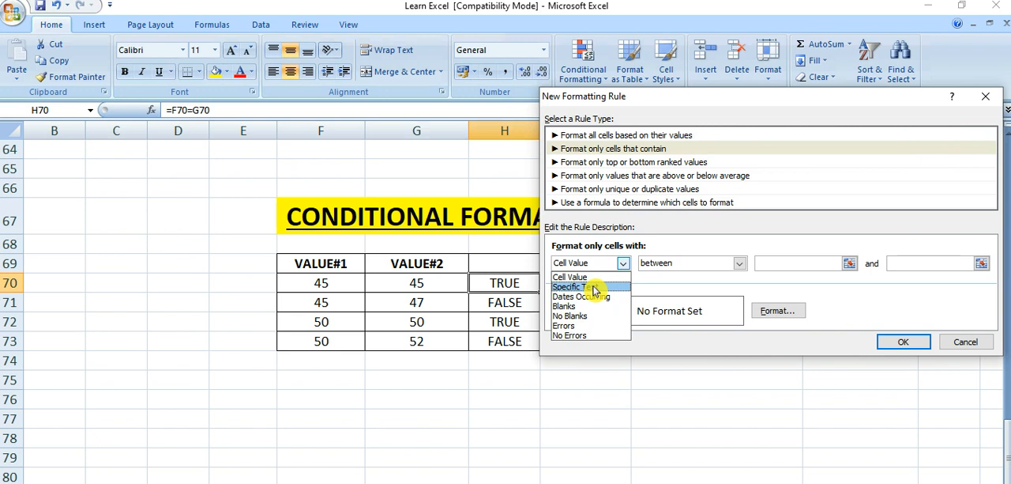
{"action": "left_click", "coordinate": [595, 288]}
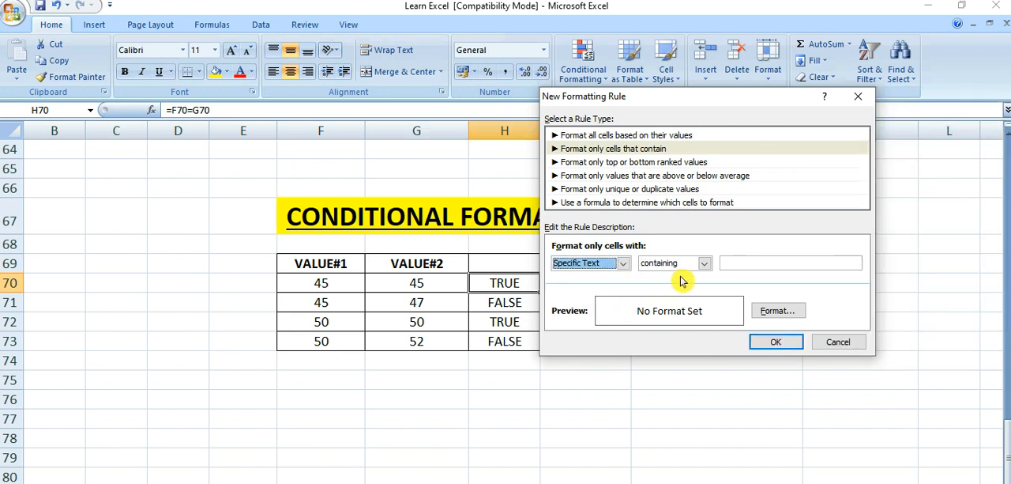
{"action": "left_click", "coordinate": [742, 264]}
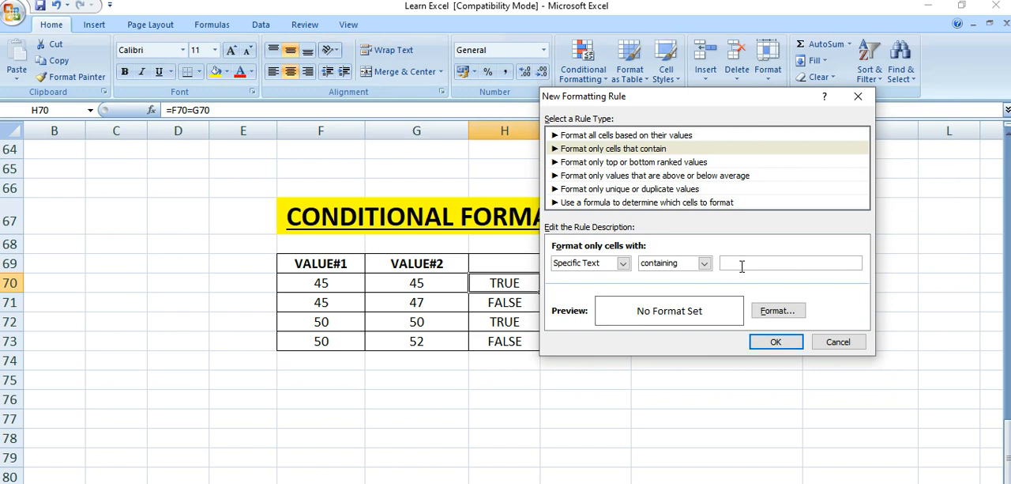
{"action": "type", "text": "TRUE"}
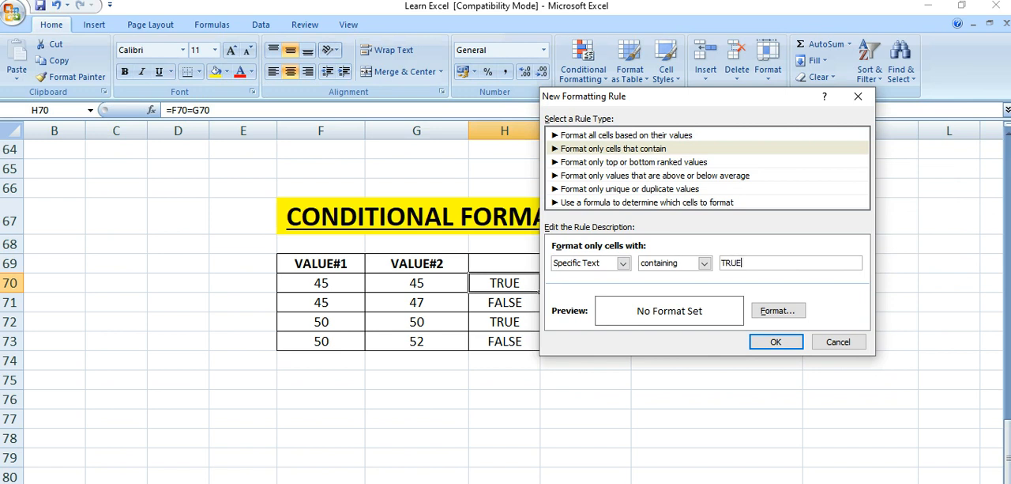
- Give the TRUE rule a medium blue background fill and apply it to H70
{"action": "left_click", "coordinate": [792, 314]}
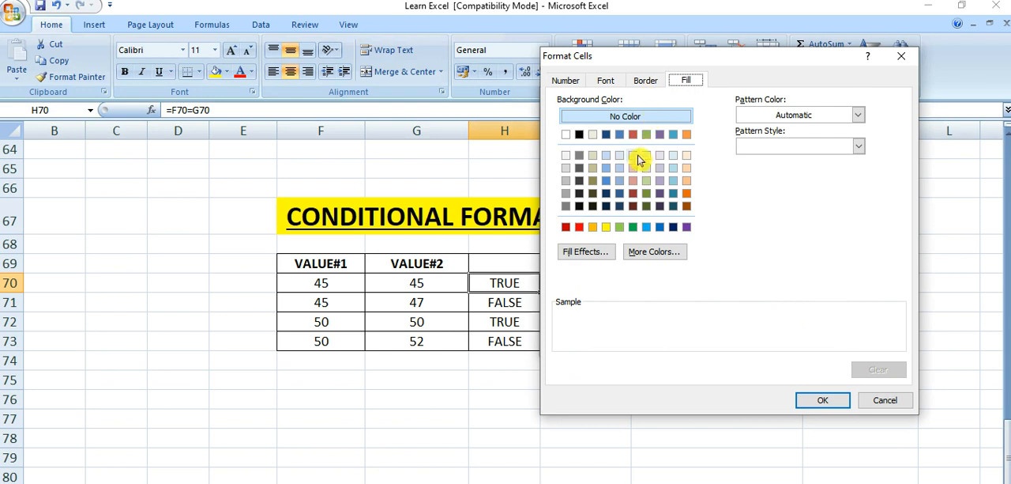
{"action": "left_click", "coordinate": [610, 182]}
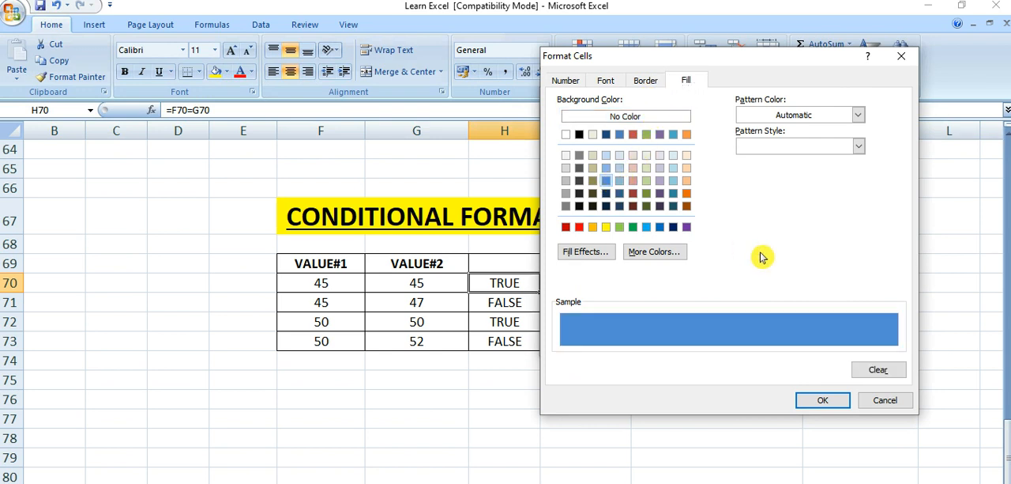
{"action": "left_click", "coordinate": [822, 400]}
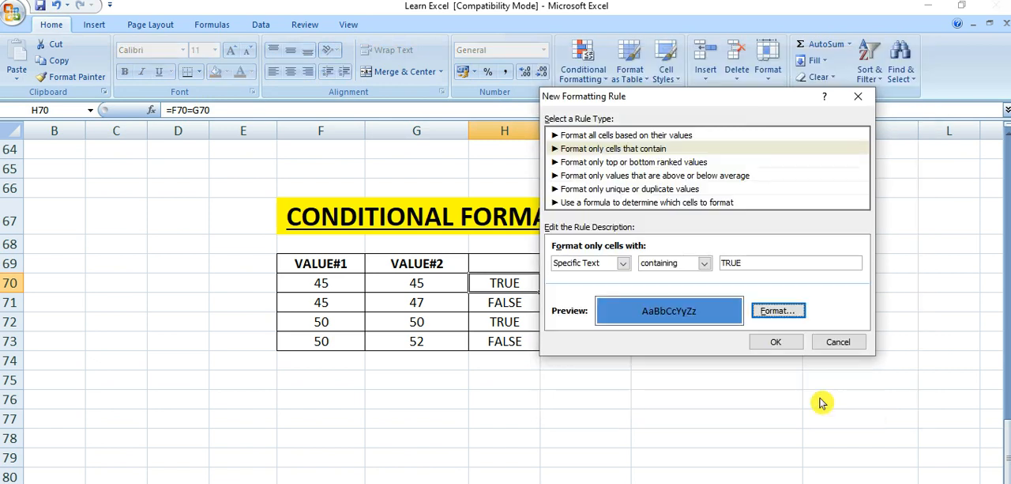
{"action": "left_click", "coordinate": [780, 346]}
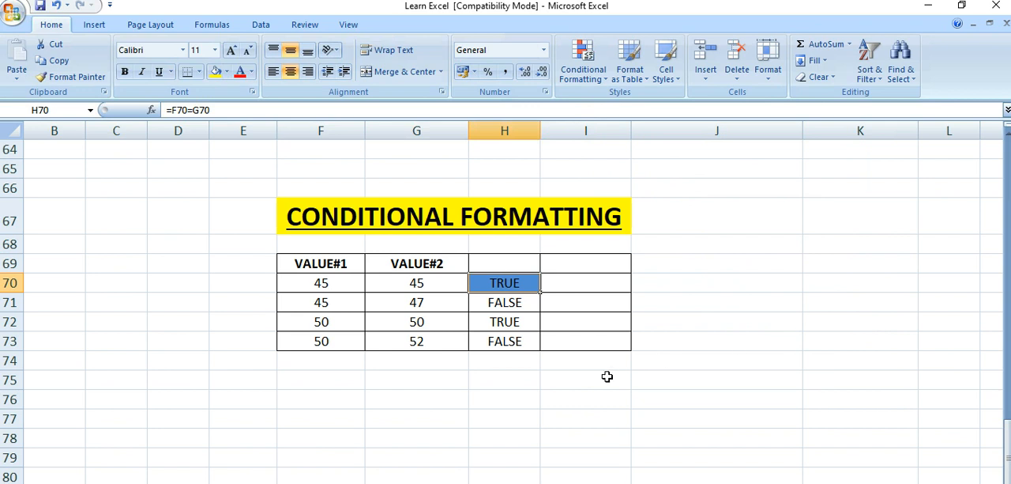
{"action": "left_click", "coordinate": [578, 385]}
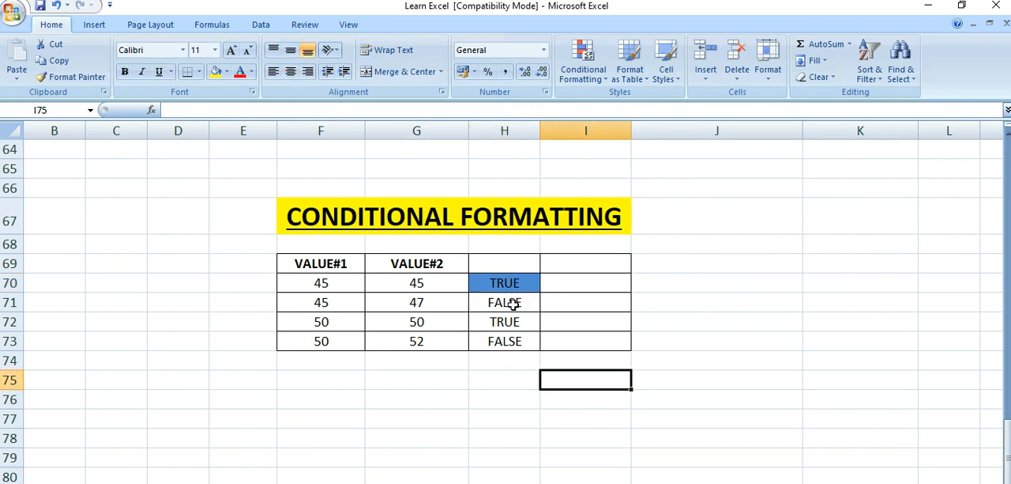
- Start a new conditional formatting rule for H71 that formats only cells with specific text containing FALSE
{"action": "left_click", "coordinate": [522, 304]}
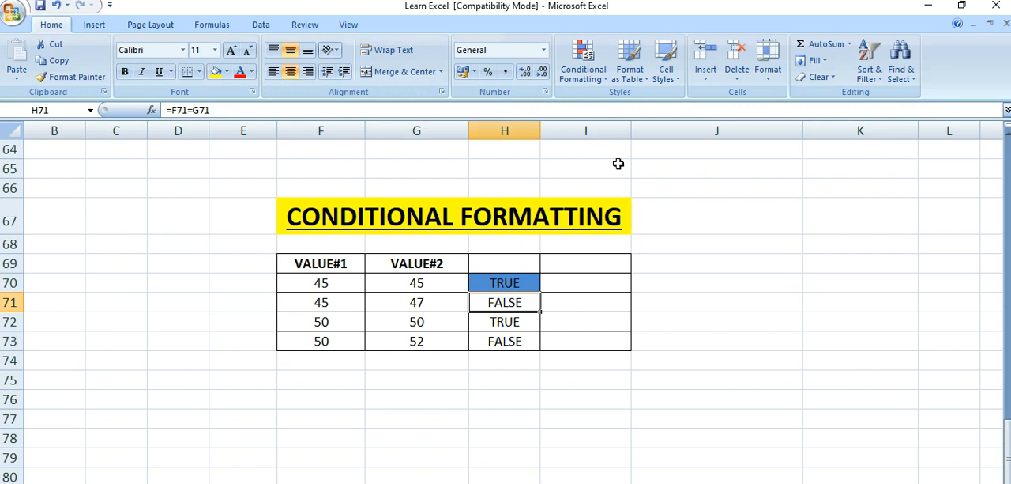
{"action": "left_click", "coordinate": [605, 80]}
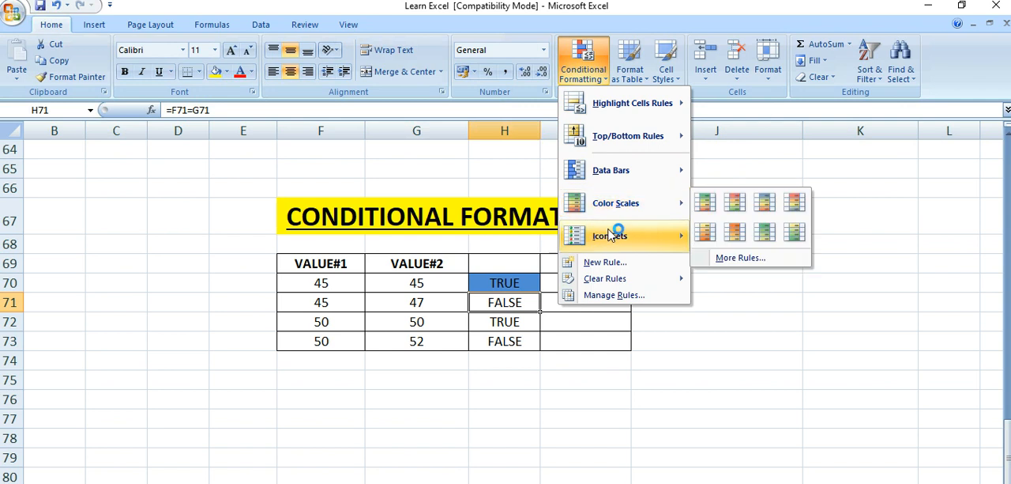
{"action": "left_click", "coordinate": [607, 264]}
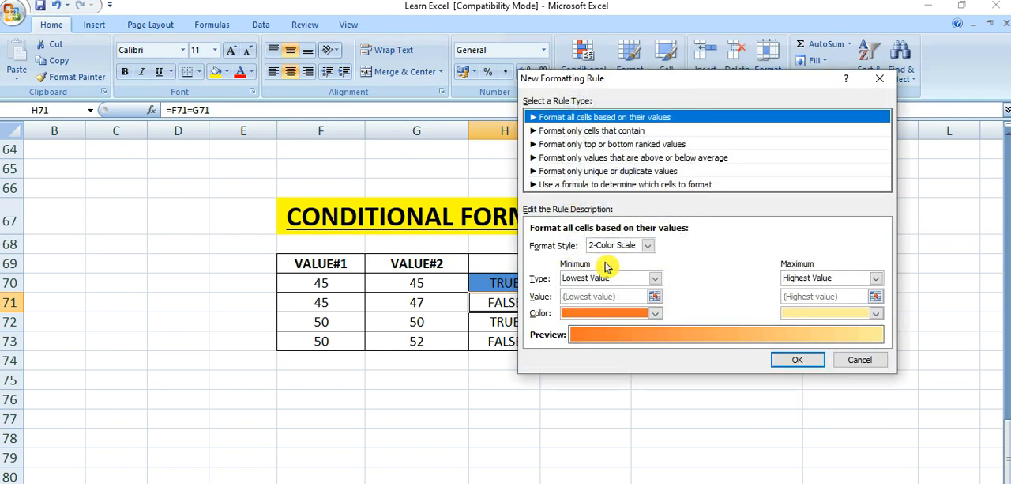
{"action": "left_click", "coordinate": [538, 134]}
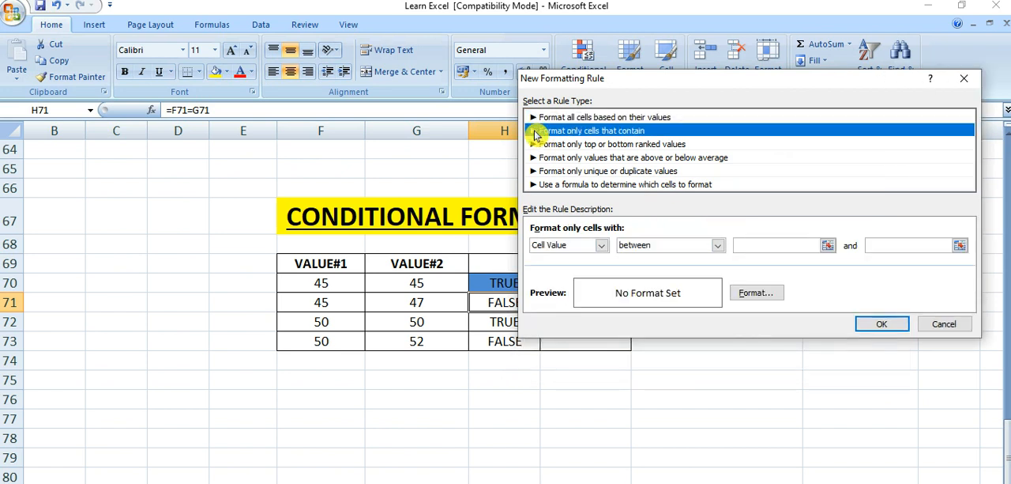
{"action": "left_click", "coordinate": [601, 245]}
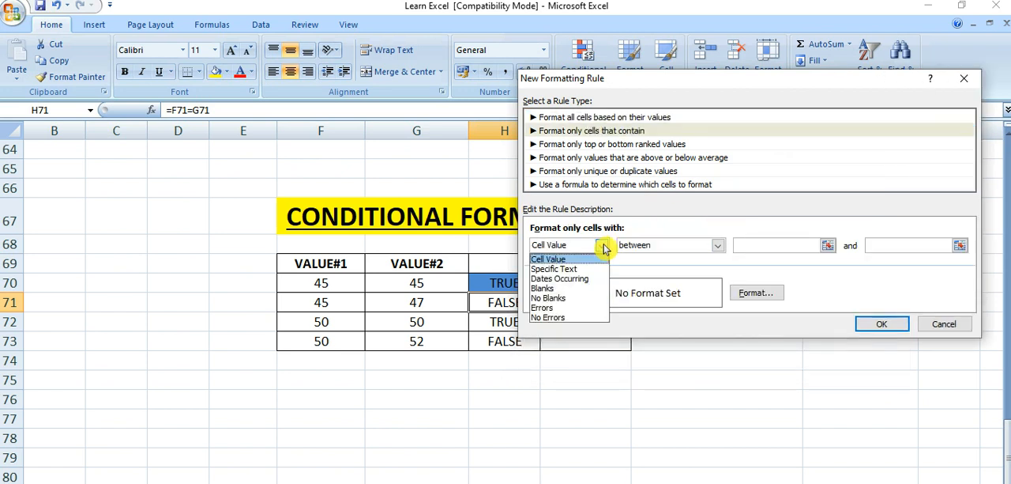
{"action": "left_click", "coordinate": [576, 270]}
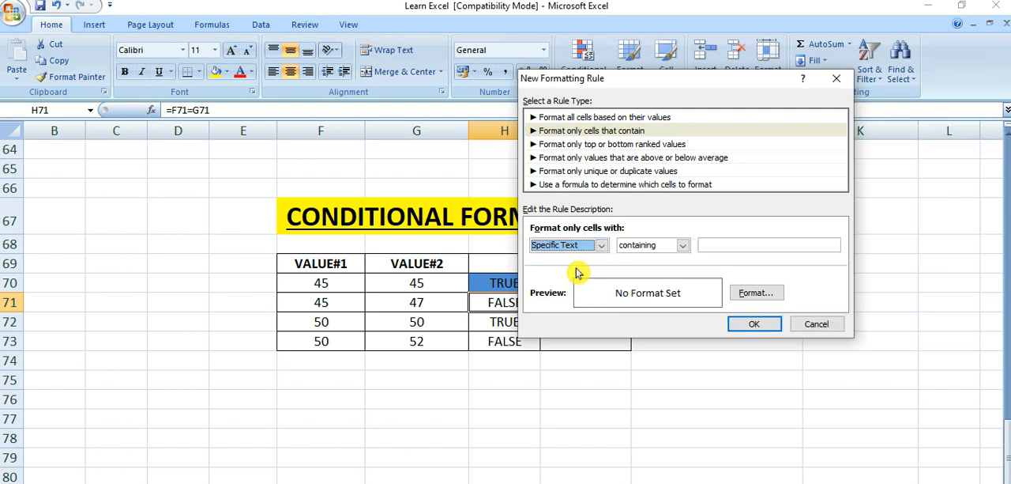
{"action": "left_click", "coordinate": [720, 245]}
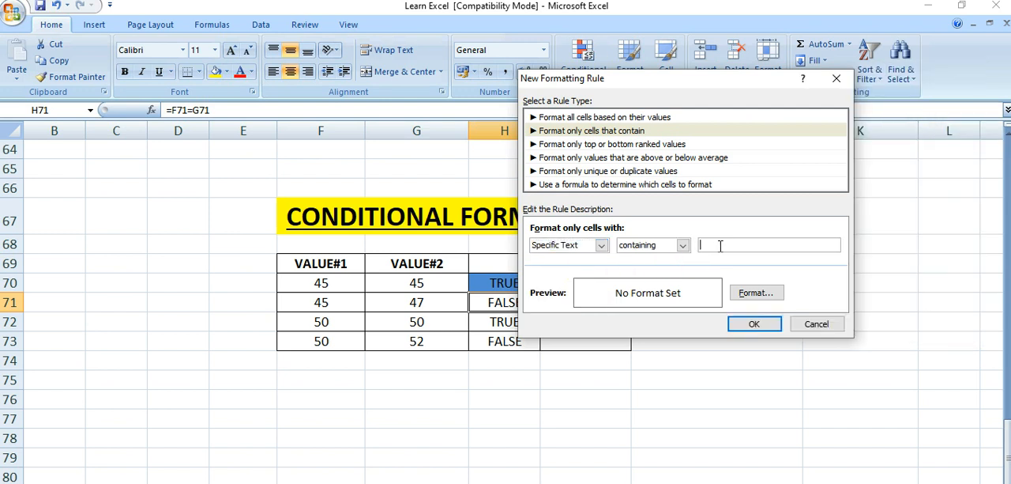
{"action": "type", "text": "FALSE"}
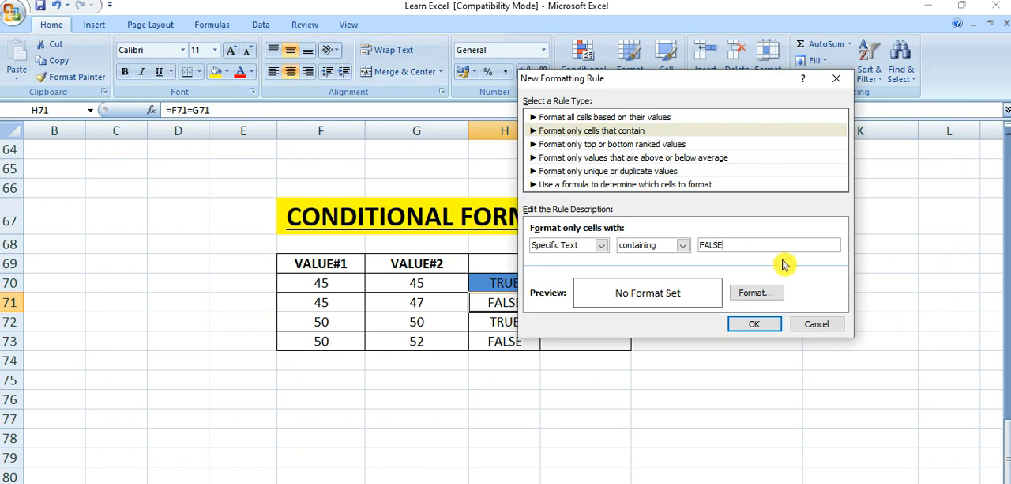
- Give the FALSE rule a bright red background fill and apply it to H71
{"action": "left_click", "coordinate": [765, 293]}
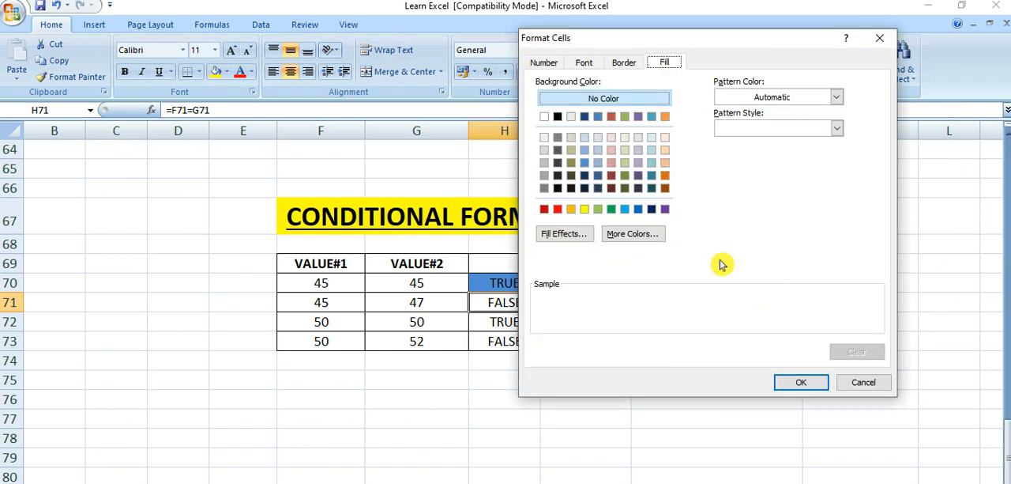
{"action": "left_click", "coordinate": [557, 208]}
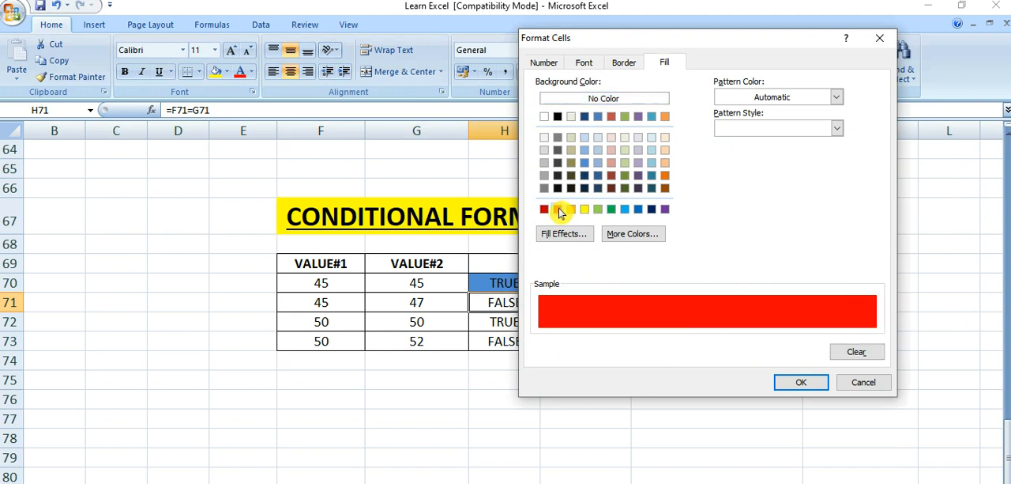
{"action": "left_click", "coordinate": [801, 384]}
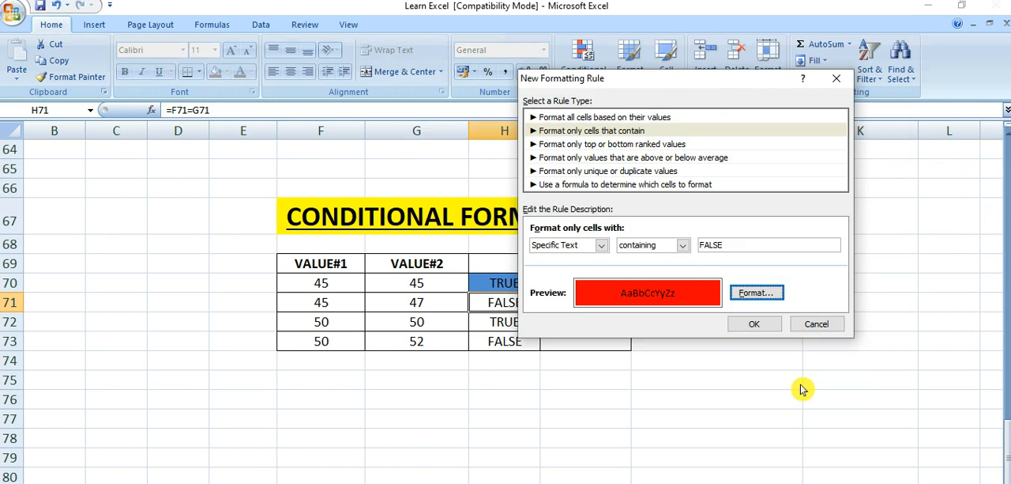
{"action": "left_click", "coordinate": [758, 324]}
{"action": "left_click", "coordinate": [551, 400]}
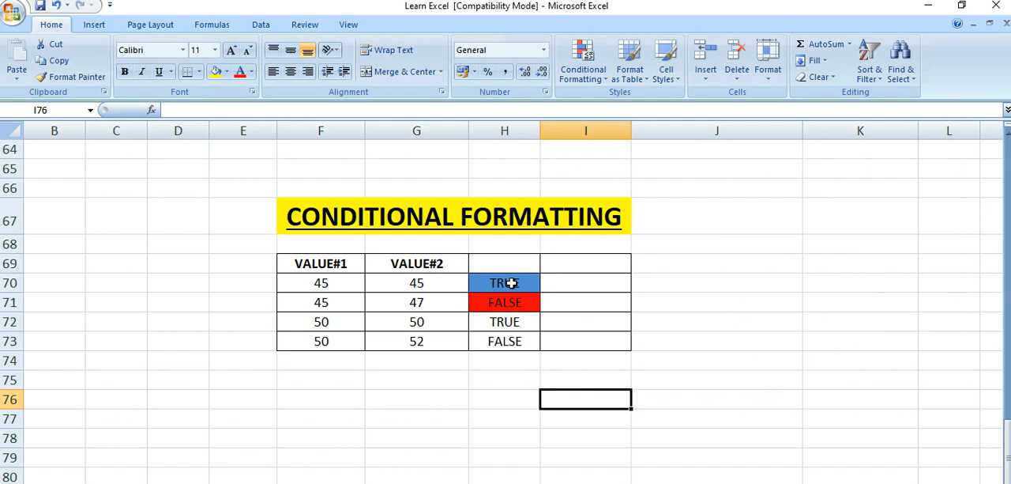
- Copy H70:H71 with their conditional formatting onto H72:H73
{"action": "left_click_drag", "start_coordinate": [512, 283], "coordinate": [512, 302]}
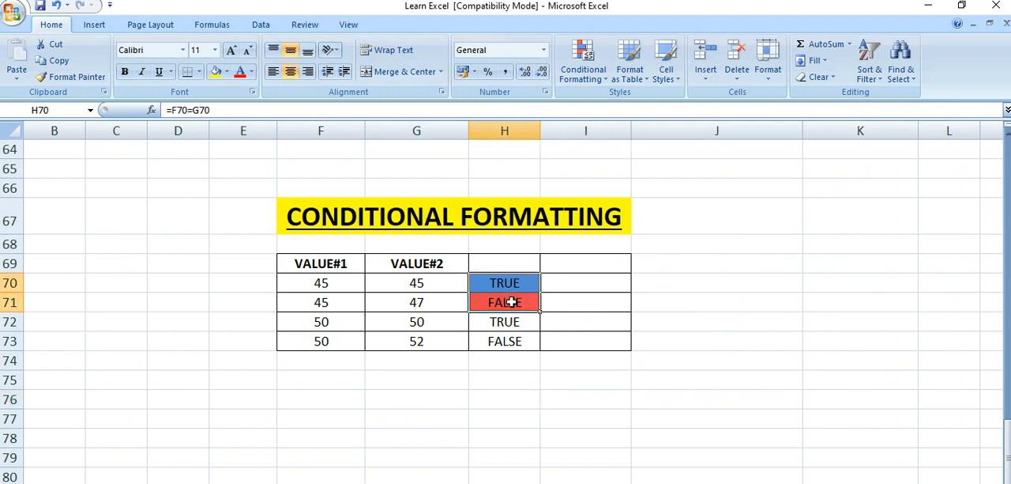
{"action": "key", "text": "ctrl+c"}
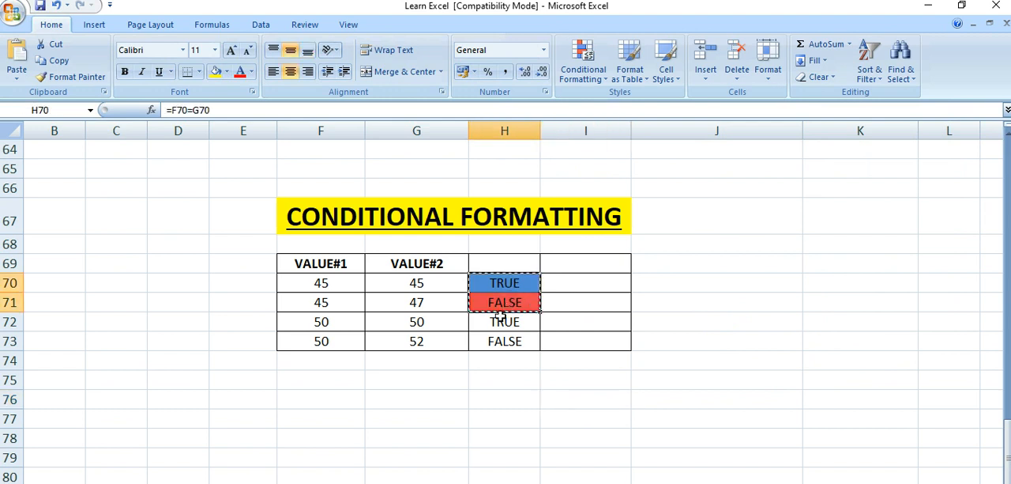
{"action": "left_click_drag", "start_coordinate": [497, 322], "coordinate": [497, 340]}
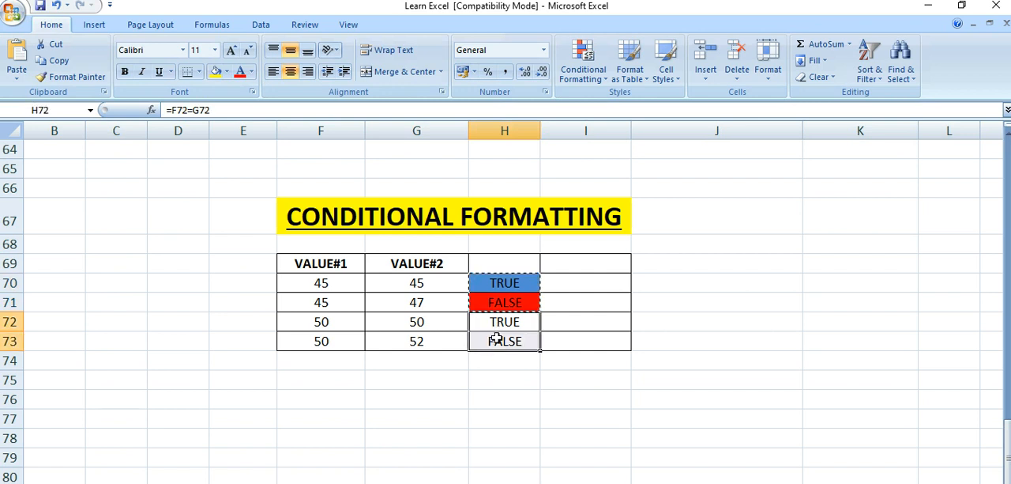
{"action": "key", "text": "ctrl+v"}
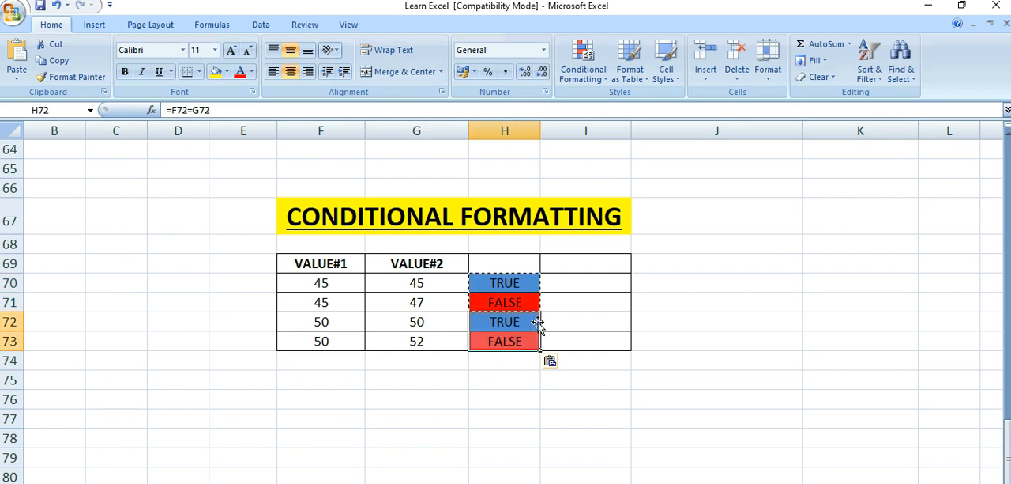
{"action": "left_click", "coordinate": [517, 321]}
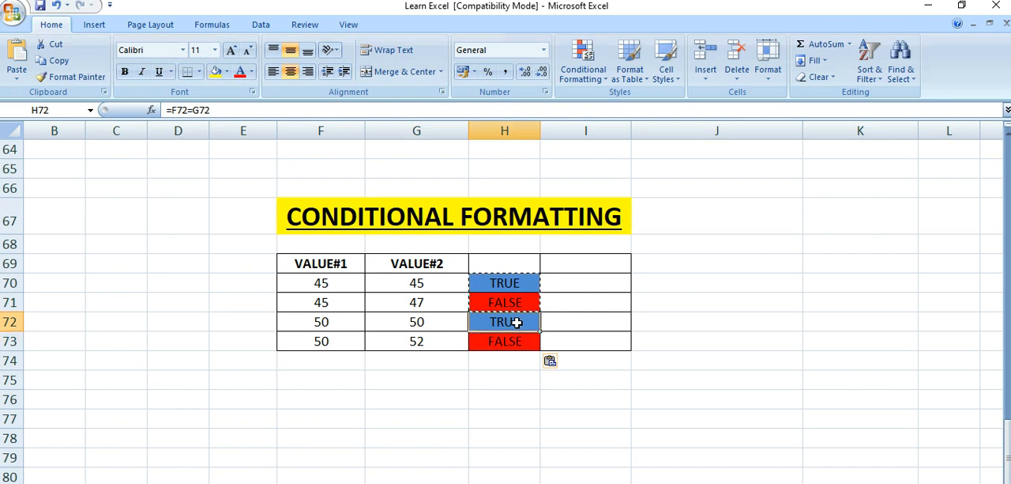
{"action": "key", "text": "Escape"}
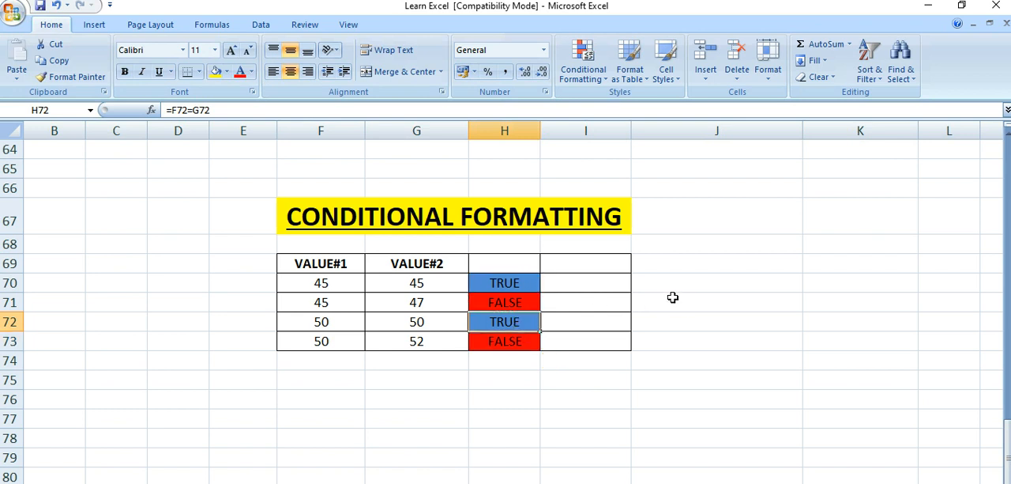
{"action": "left_click", "coordinate": [496, 396]}
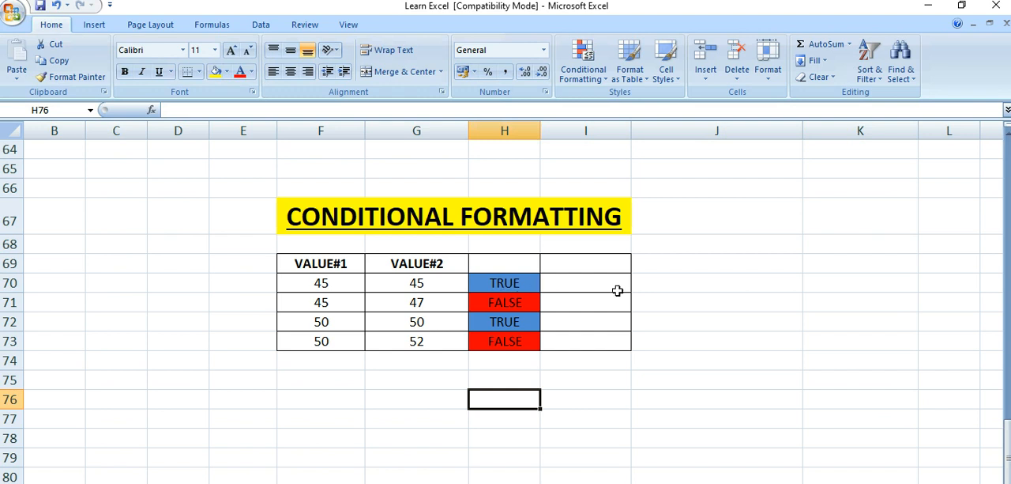
{"action": "left_click", "coordinate": [521, 360]}
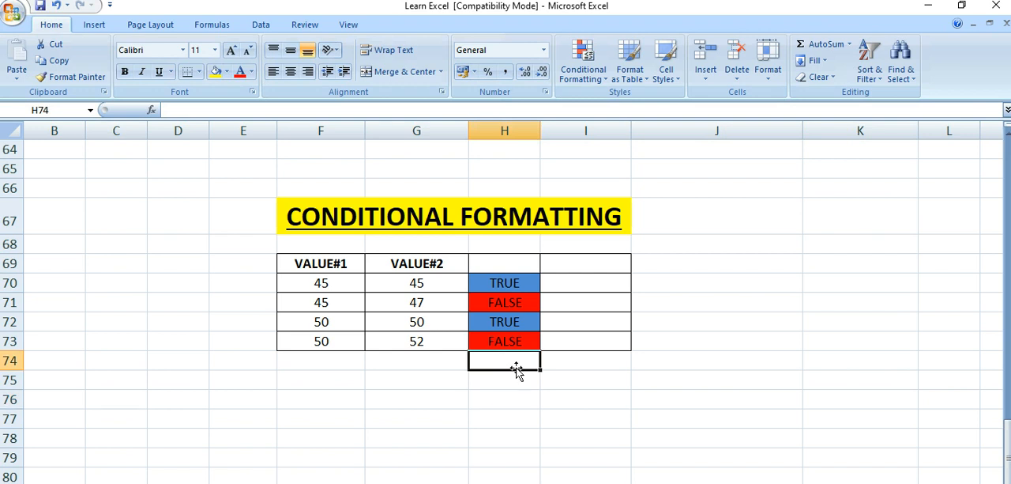
{"action": "left_click", "coordinate": [514, 282]}
{"action": "left_click", "coordinate": [511, 303]}
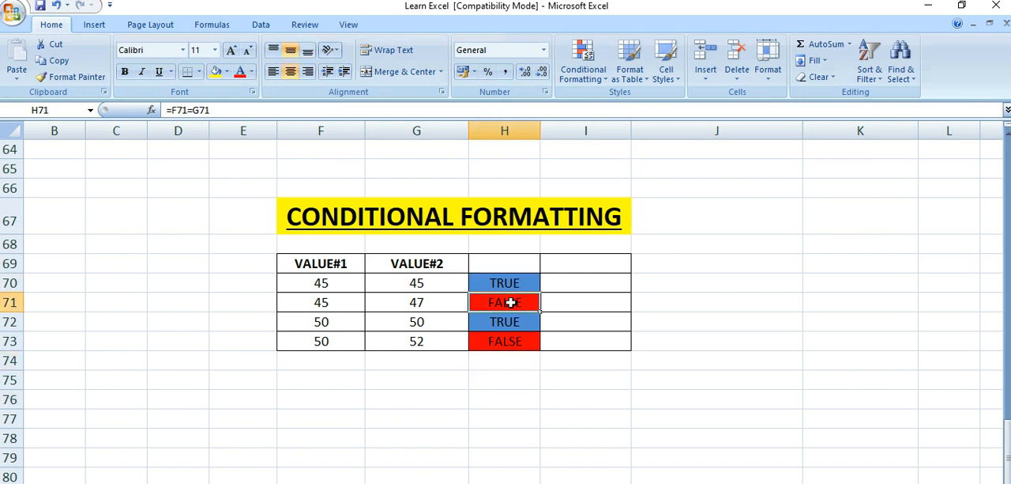
{"action": "left_click", "coordinate": [603, 276]}
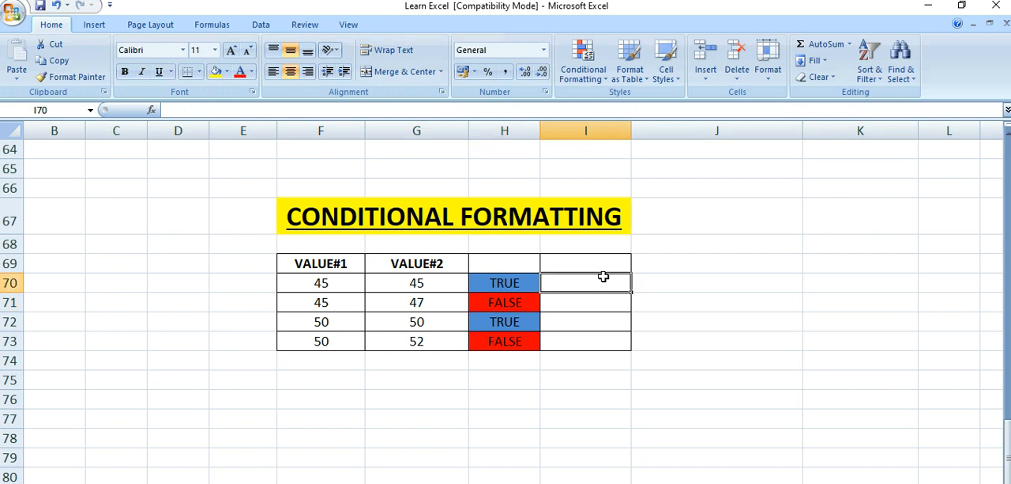
{"action": "left_click", "coordinate": [585, 300]}
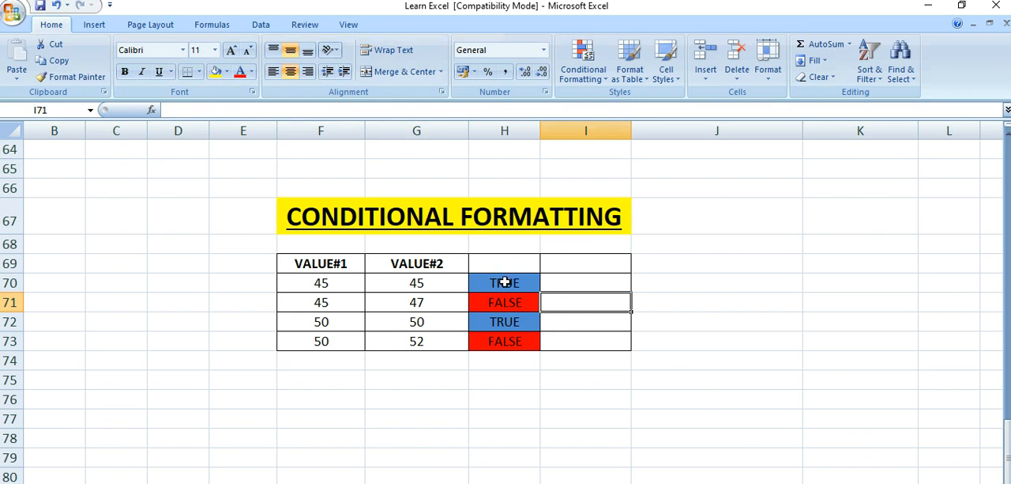
- Clear the conditional formatting rules from the selected comparison results in H70:H73 only
{"action": "left_click_drag", "start_coordinate": [504, 282], "coordinate": [501, 336]}
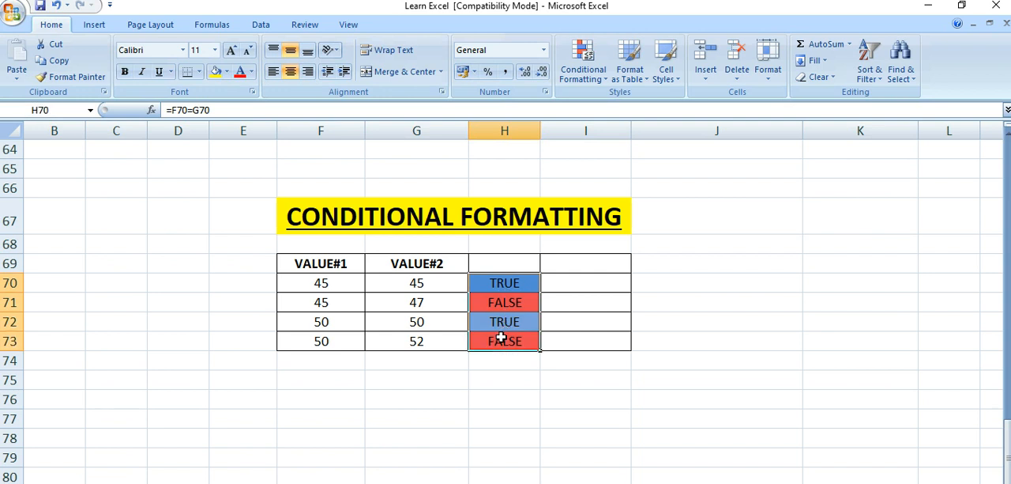
{"action": "left_click", "coordinate": [595, 79]}
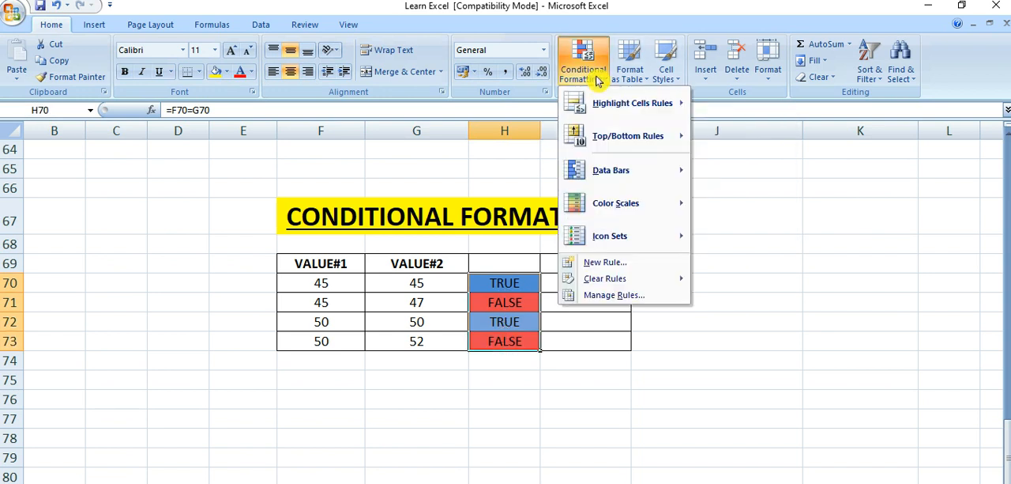
{"action": "mouse_move", "coordinate": [608, 279]}
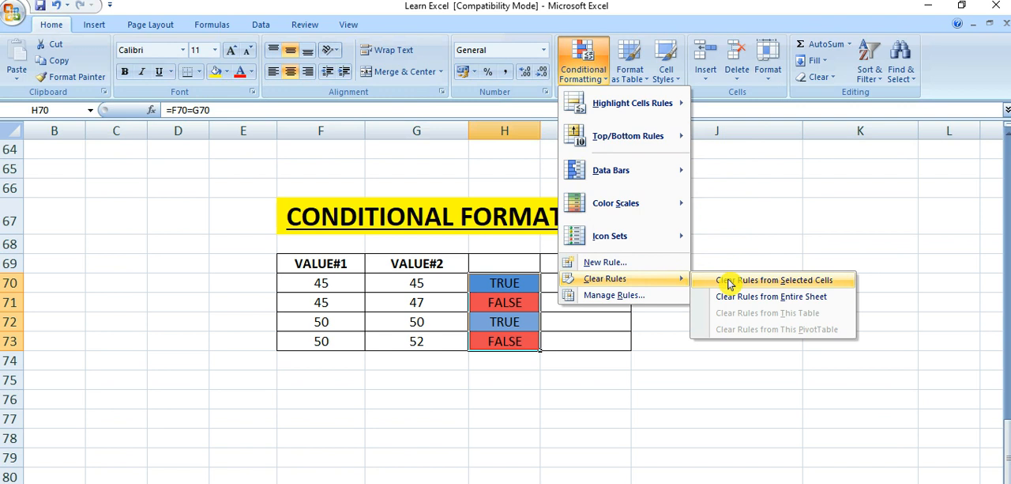
{"action": "left_click", "coordinate": [779, 281]}
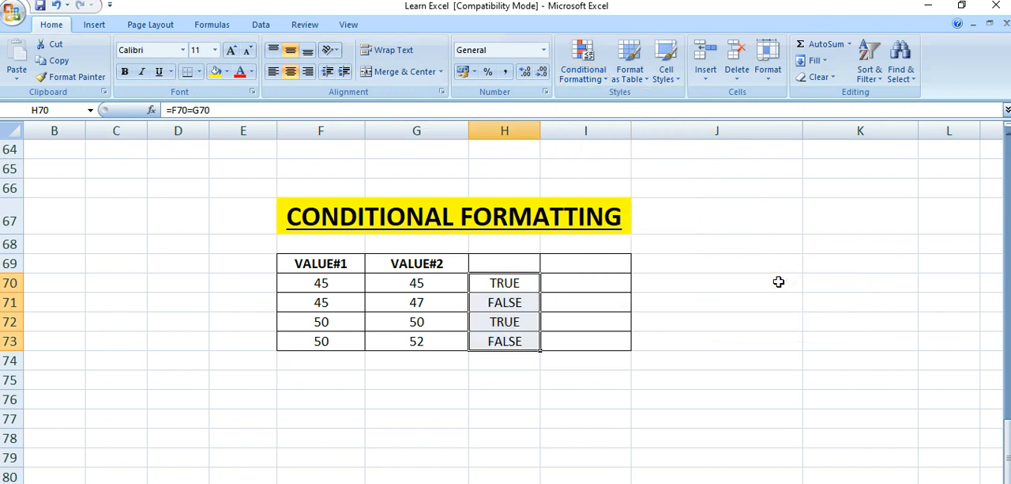
{"action": "left_click", "coordinate": [605, 322]}
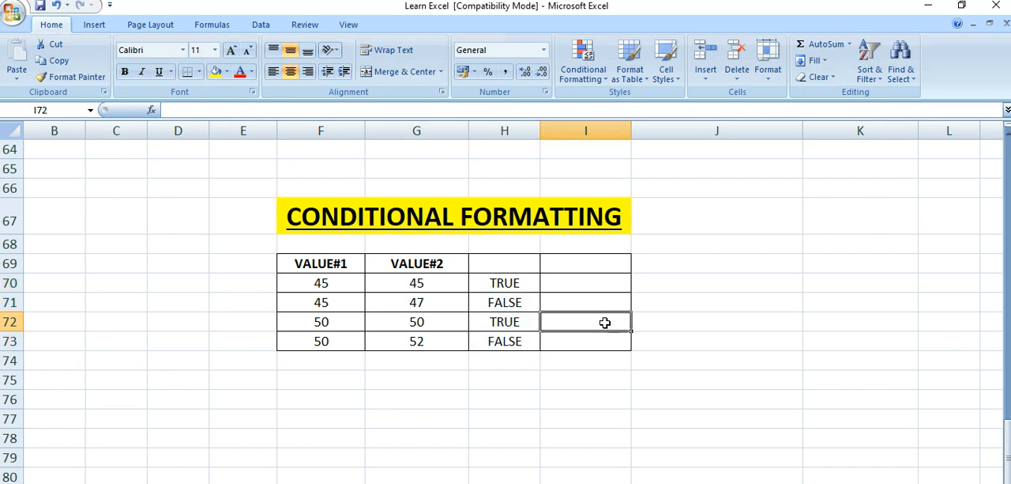
- Undo the clearing of the conditional formatting rules on H70:H73
{"action": "key", "text": "ctrl+z"}
{"action": "left_click", "coordinate": [685, 316]}
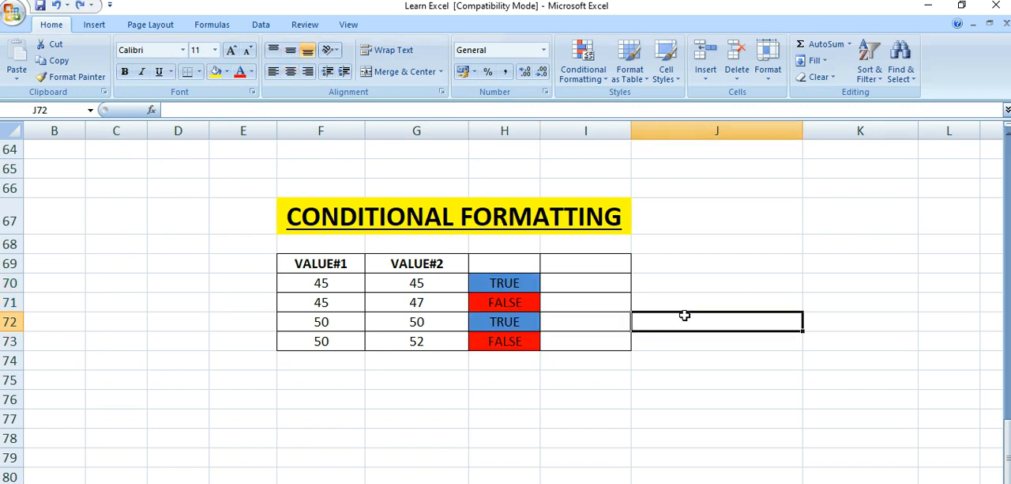